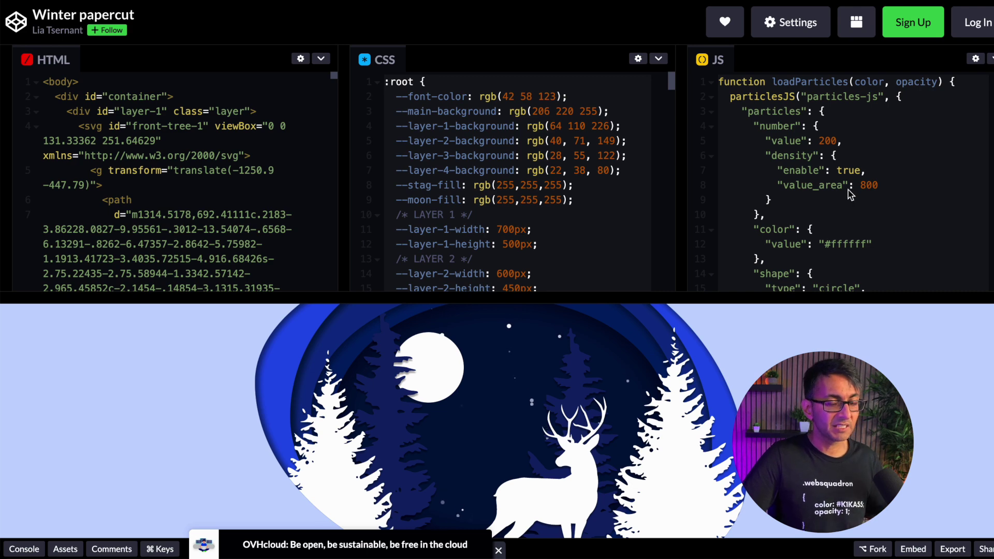
- Select the particles.js URL in the pen's JS settings, then drag an HTML widget into the blue section
{"action": "left_click", "coordinate": [976, 60]}
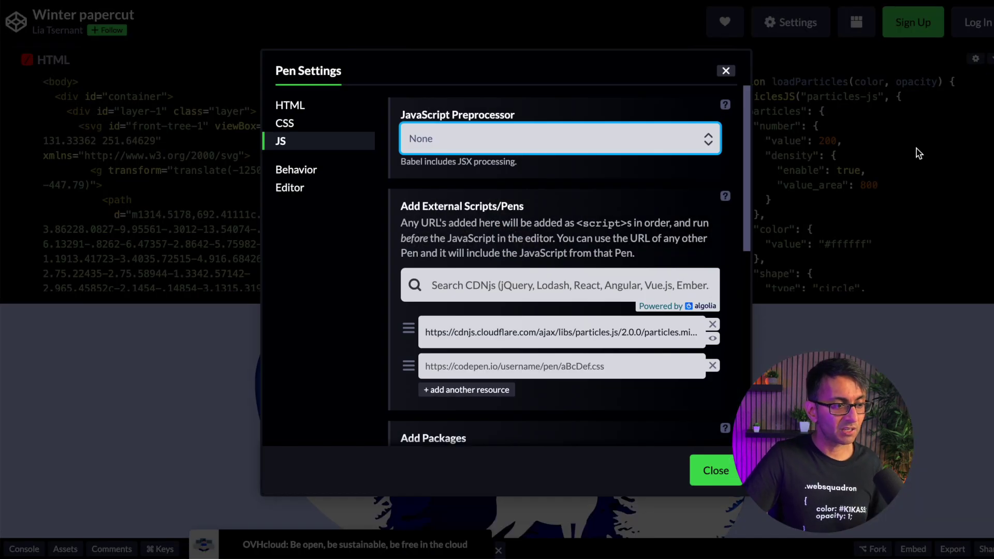
{"action": "left_click_drag", "start_coordinate": [448, 333], "coordinate": [661, 336]}
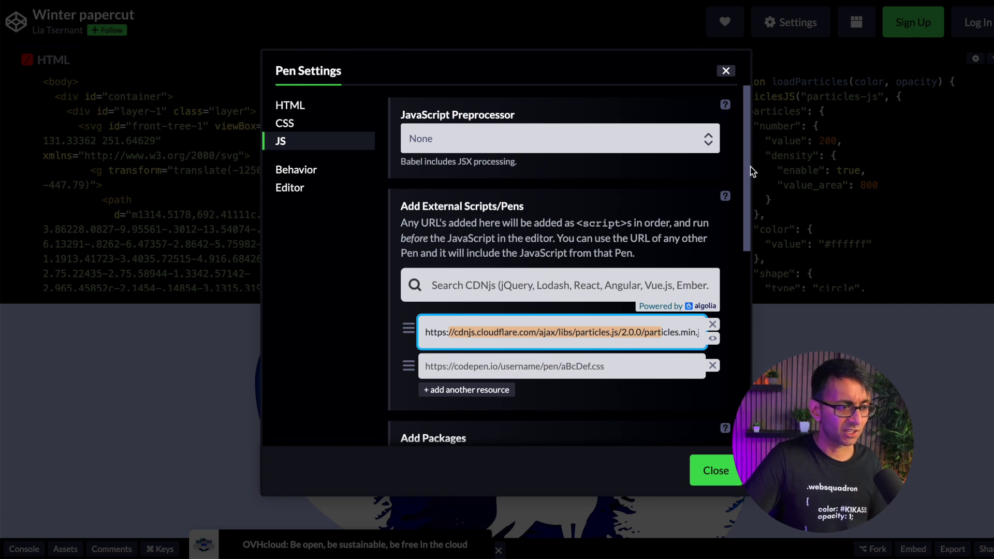
{"action": "left_click", "coordinate": [726, 71]}
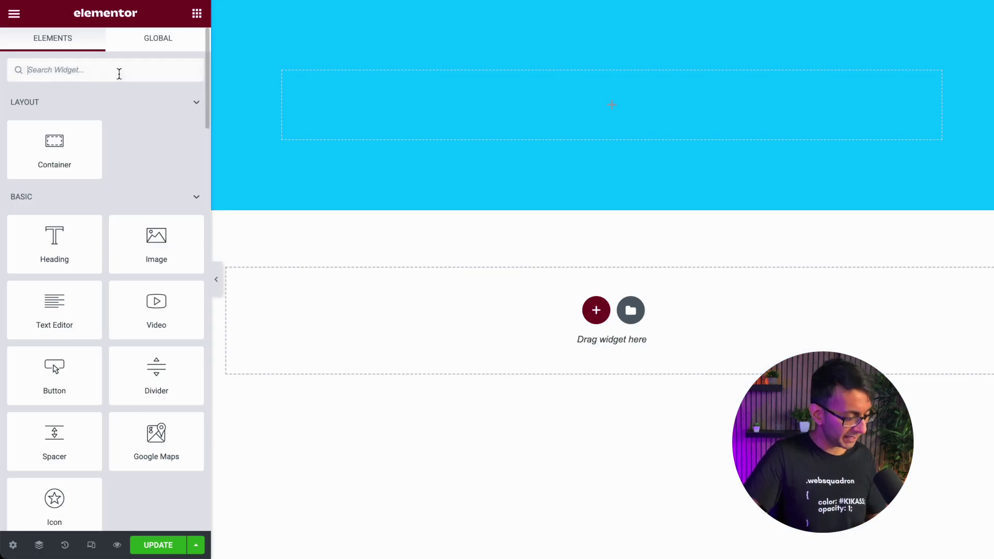
{"action": "type", "text": "htm"}
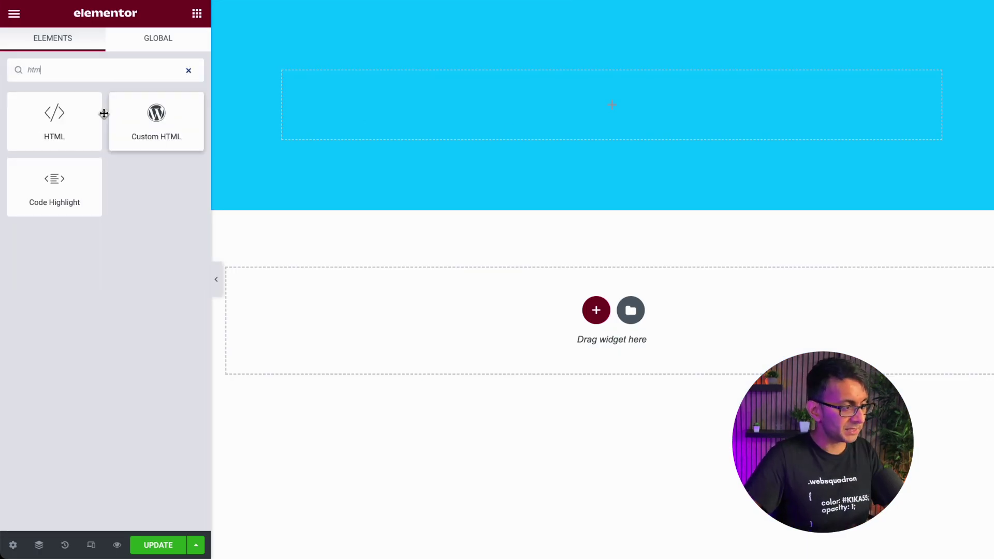
{"action": "left_click_drag", "start_coordinate": [52, 115], "coordinate": [741, 99]}
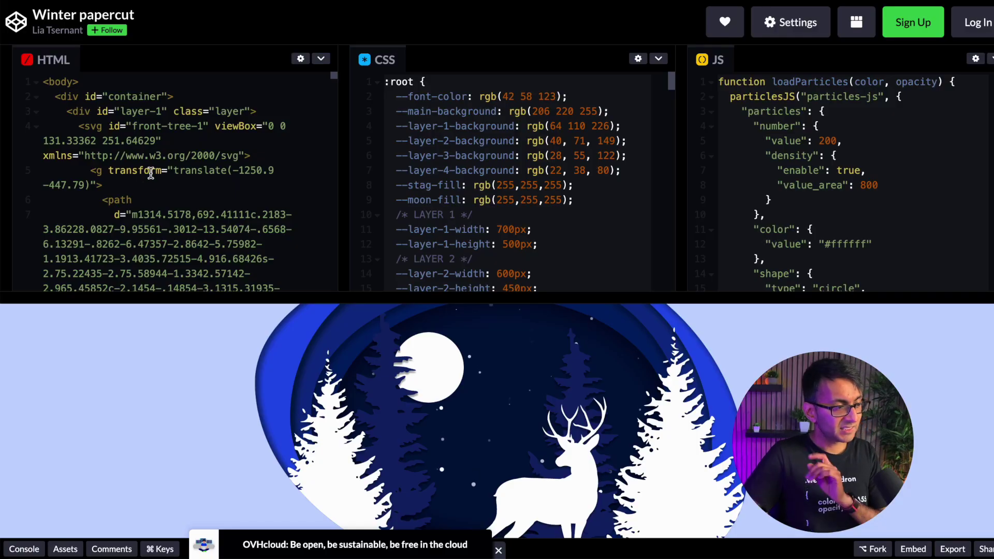
- Select all of the Winter papercut pen's HTML code in CodePen for copying
{"action": "left_click", "coordinate": [264, 173]}
{"action": "type", "text": "a"}
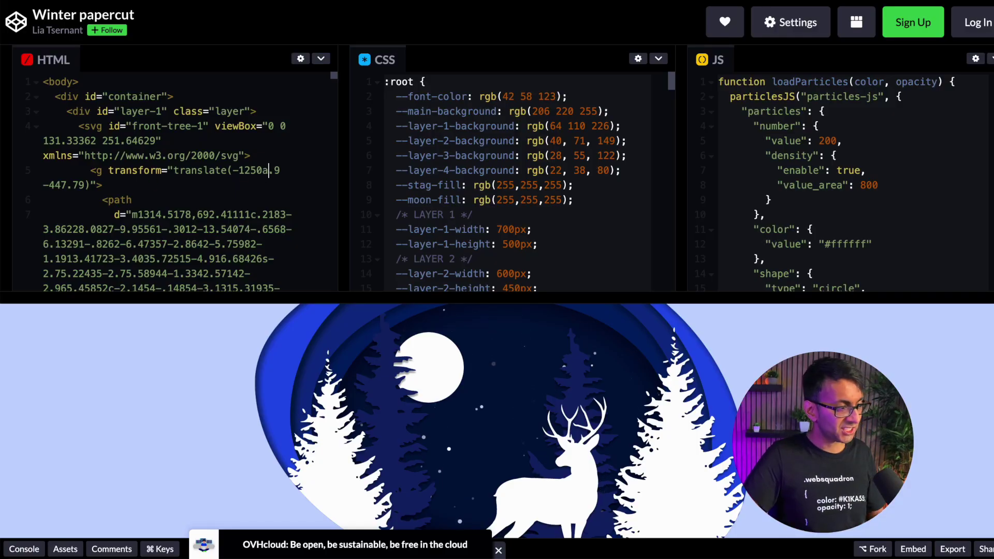
{"action": "key", "text": "BackSpace"}
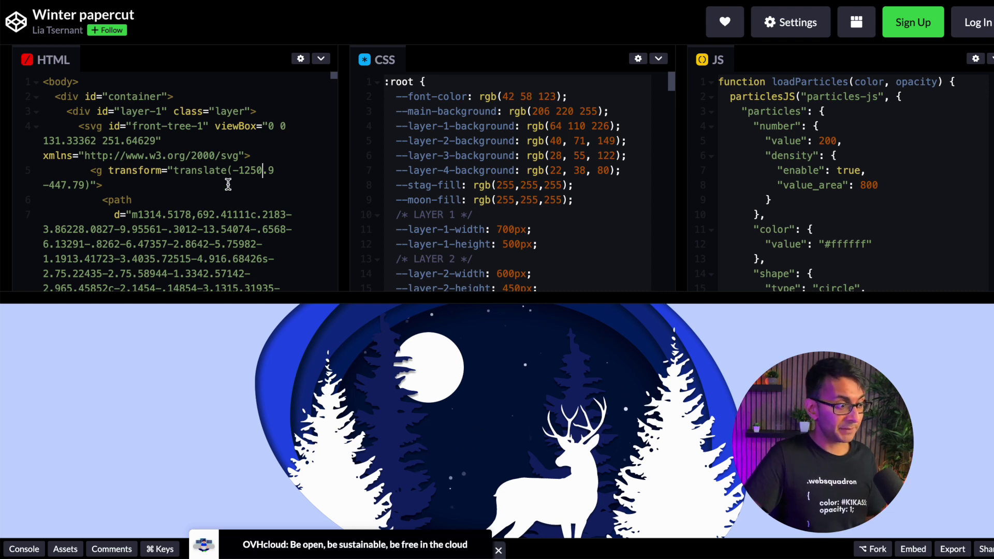
{"action": "left_click", "coordinate": [263, 142]}
{"action": "key", "text": "ctrl+a"}
{"action": "key", "text": "ctrl+c"}
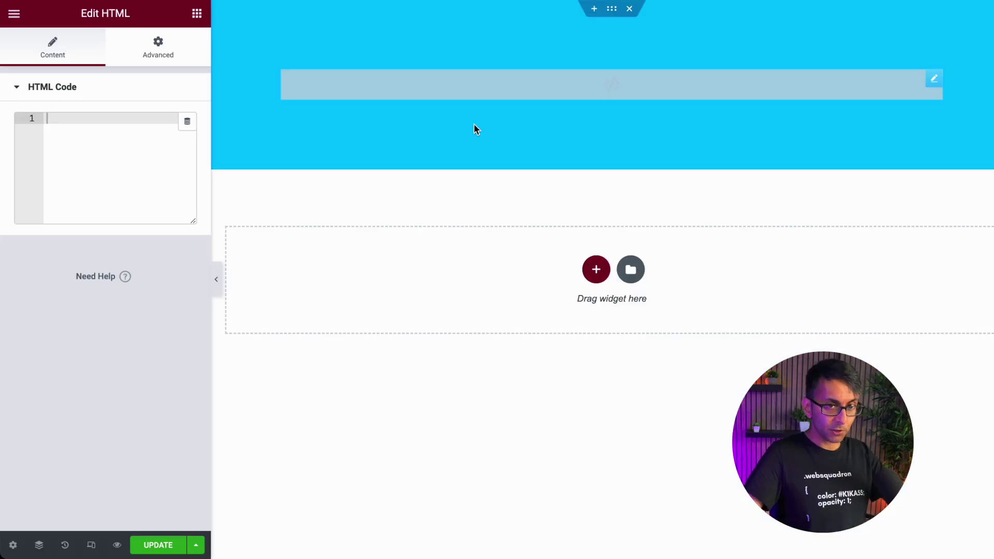
- Paste the pen's HTML into the widget's code editor, widen the panel, and add lines after </body>
{"action": "left_click", "coordinate": [151, 147]}
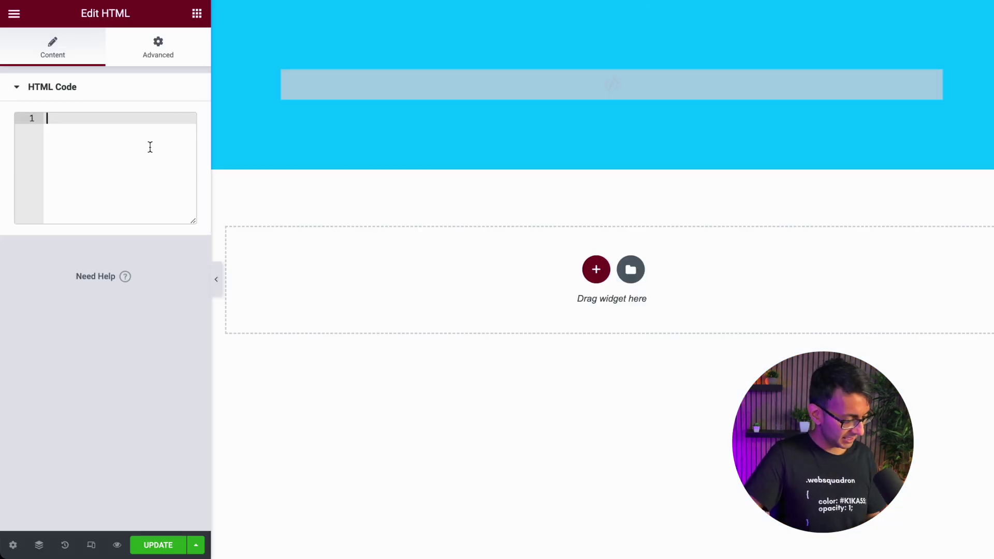
{"action": "key", "text": "ctrl+v"}
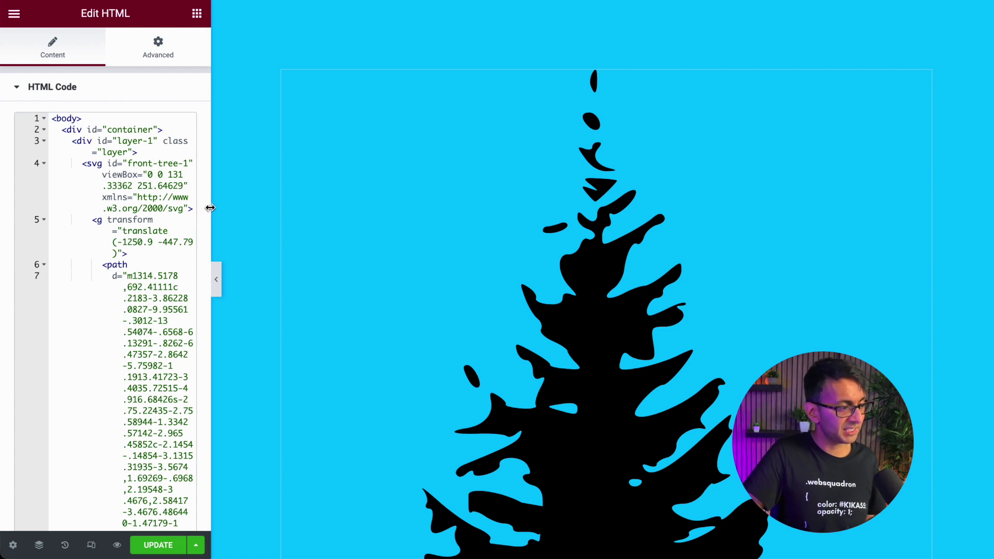
{"action": "left_click_drag", "start_coordinate": [210, 208], "coordinate": [344, 204]}
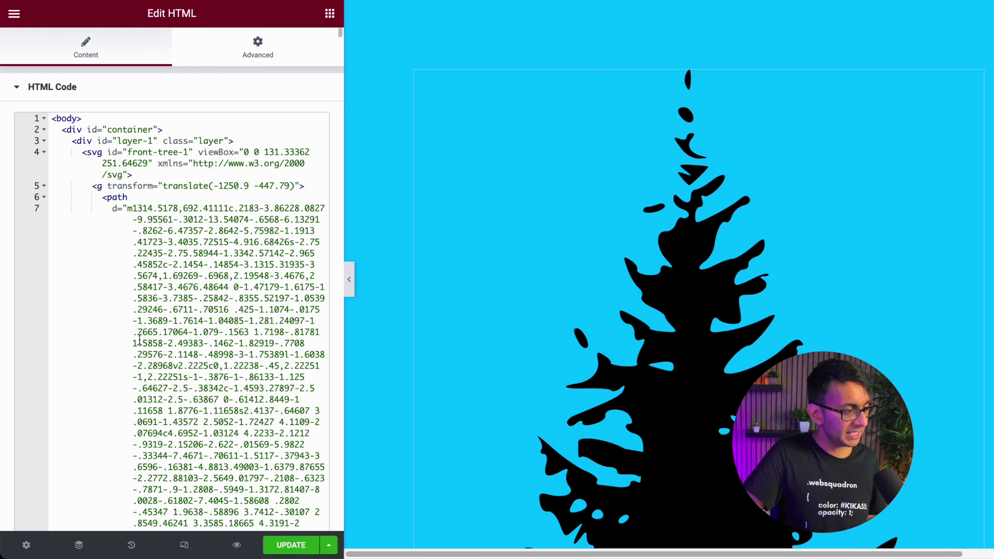
{"action": "scroll", "coordinate": [139, 339], "scroll_direction": "down", "scroll_amount": 15}
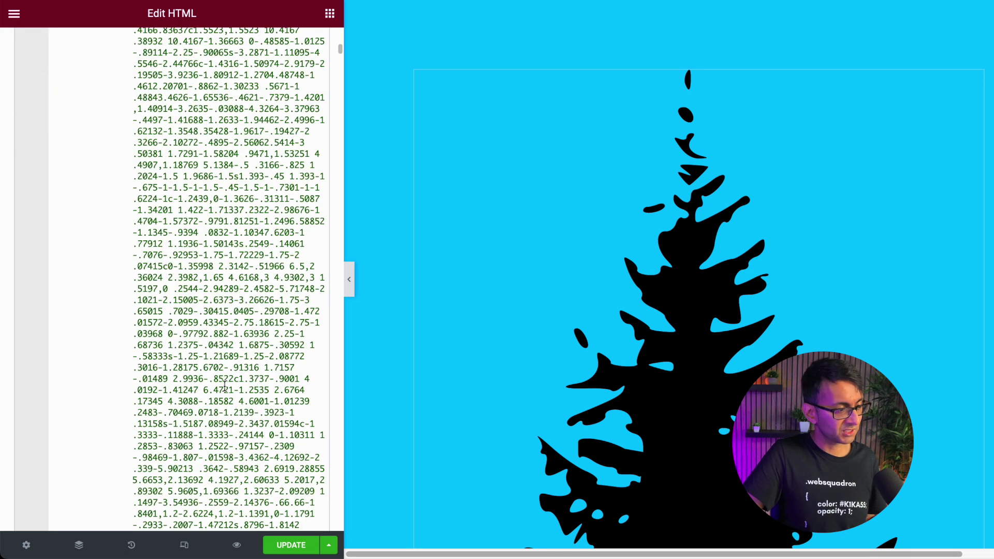
{"action": "scroll", "coordinate": [224, 386], "scroll_direction": "down", "scroll_amount": 15}
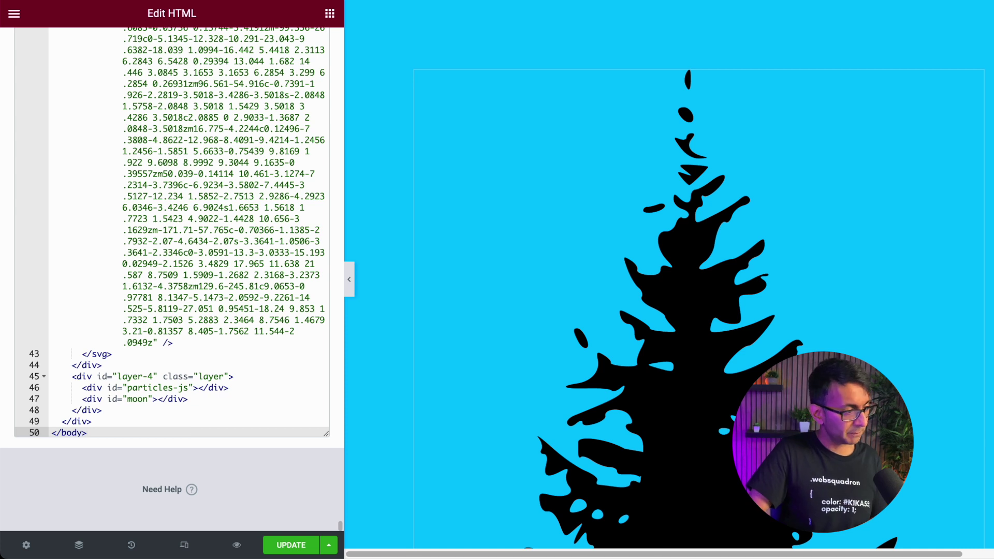
{"action": "key", "text": "Return"}
{"action": "key", "text": "Return"}
{"action": "key", "text": "Return"}
- Type a <style> block below </body> and paste the pen's CSS inside it
{"action": "type", "text": "<st"}
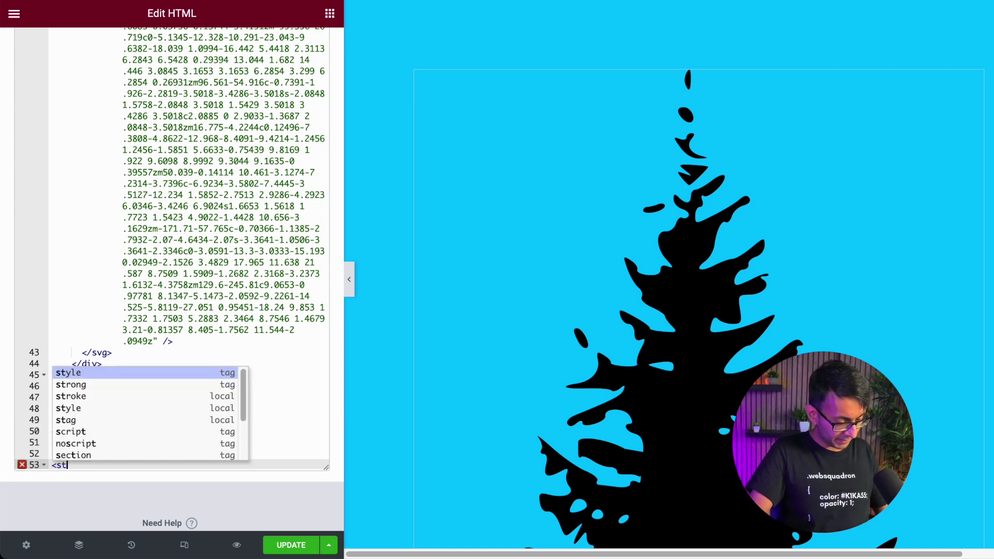
{"action": "type", "text": "yle></style>"}
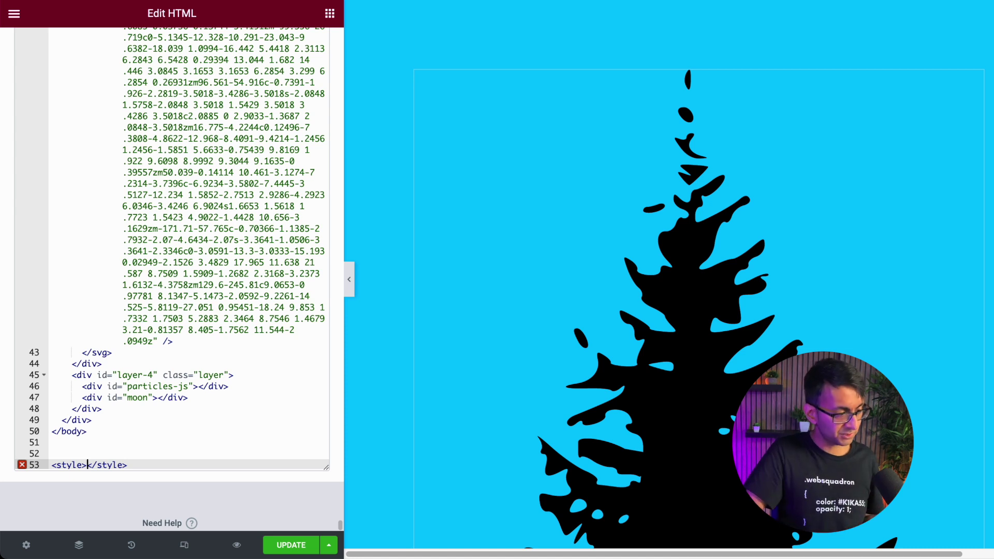
{"action": "key", "text": "Return"}
{"action": "key", "text": "Return"}
{"action": "key", "text": "Return"}
{"action": "left_click", "coordinate": [73, 489]}
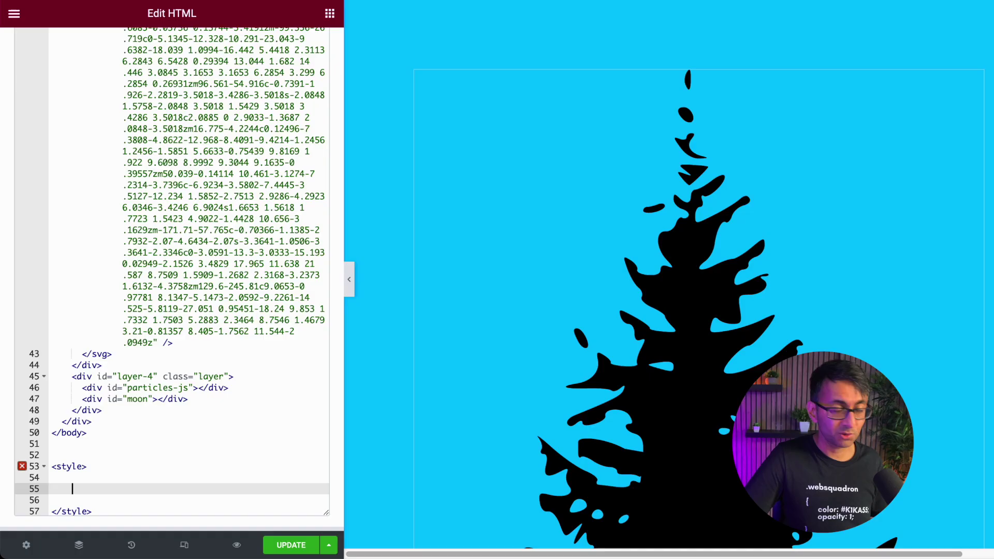
{"action": "key", "text": "ctrl+v"}
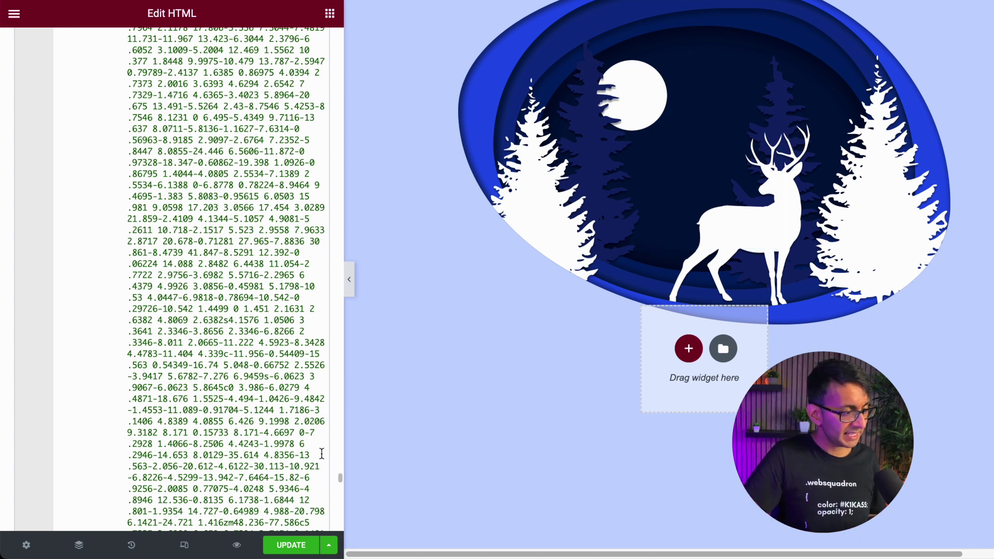
- Insert an empty <script></script> element on a new line after the closing </style> tag
{"action": "left_click_drag", "start_coordinate": [337, 478], "coordinate": [339, 526]}
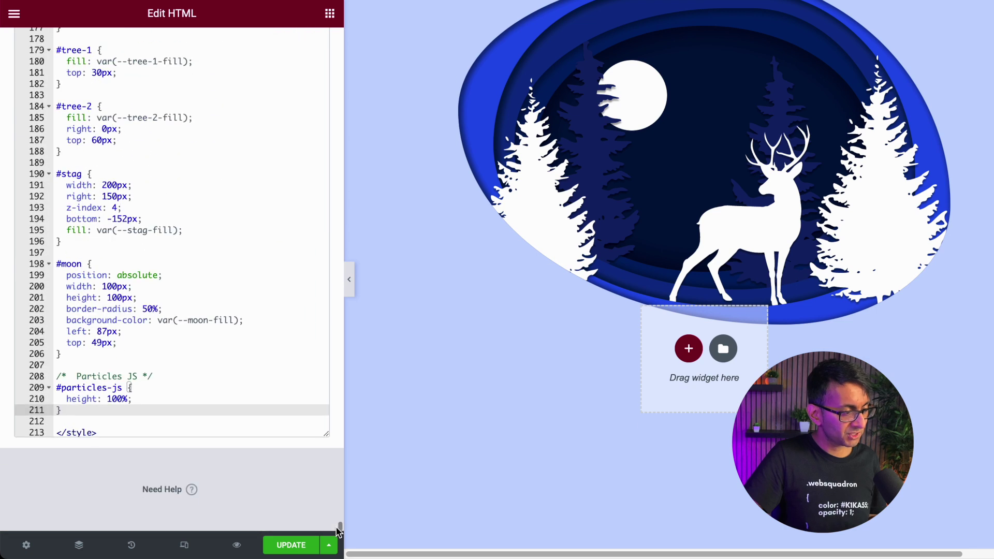
{"action": "left_click", "coordinate": [116, 434]}
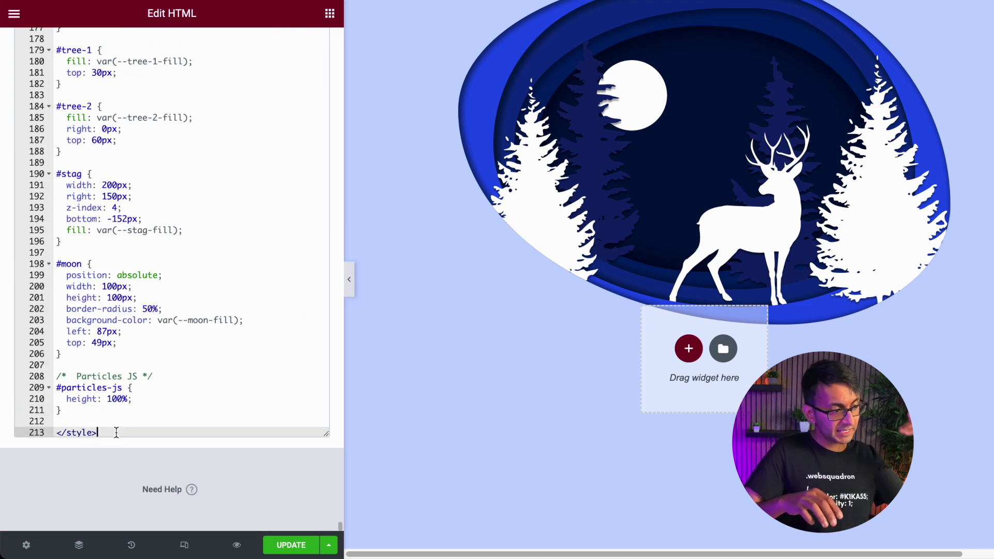
{"action": "key", "text": "Return"}
{"action": "key", "text": "Return"}
{"action": "key", "text": "Return"}
{"action": "key", "text": "Return"}
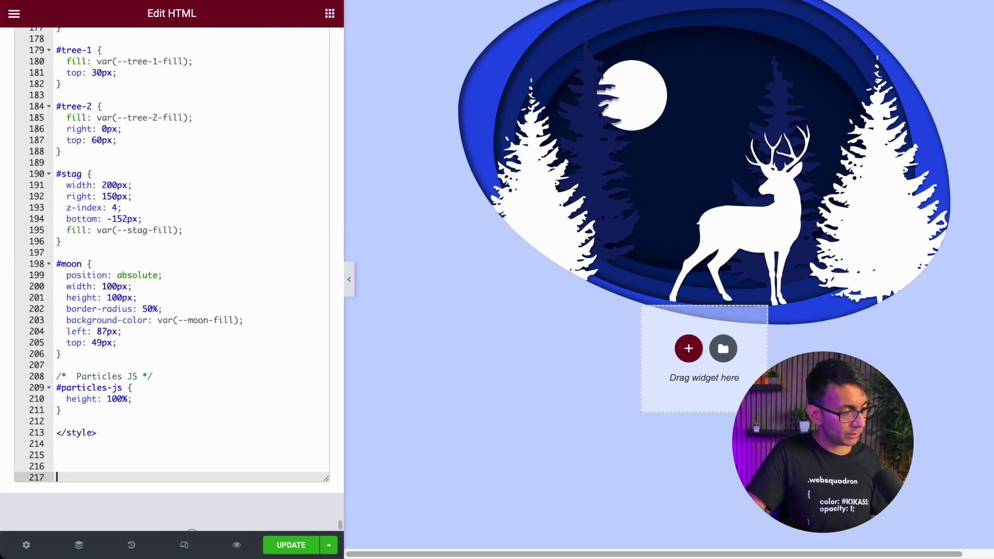
{"action": "left_click", "coordinate": [57, 466]}
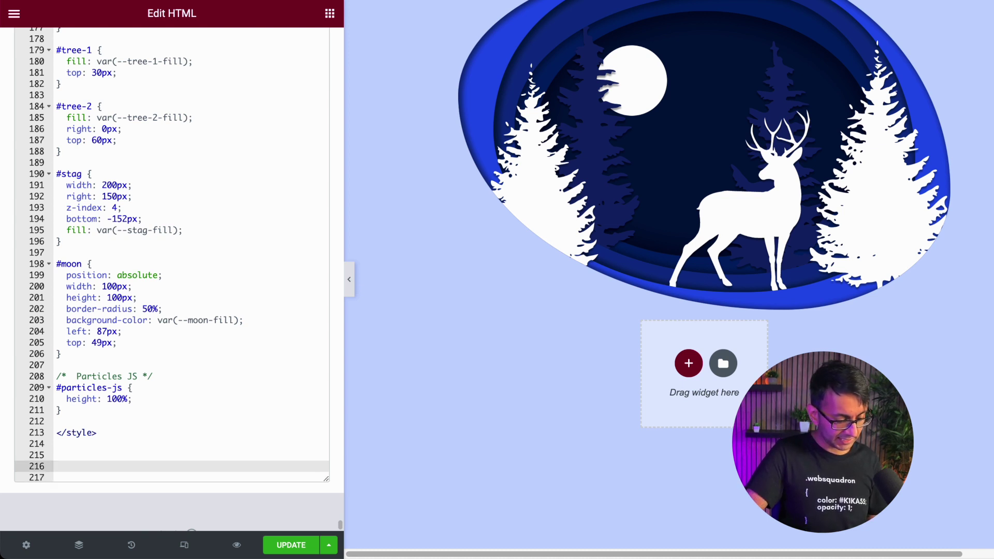
{"action": "type", "text": "<script"}
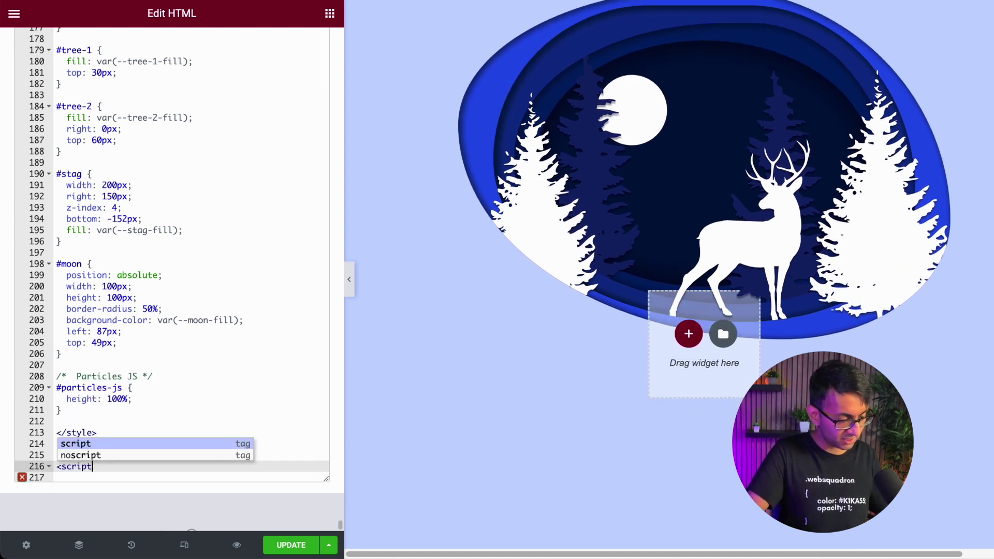
{"action": "type", "text": "></script>"}
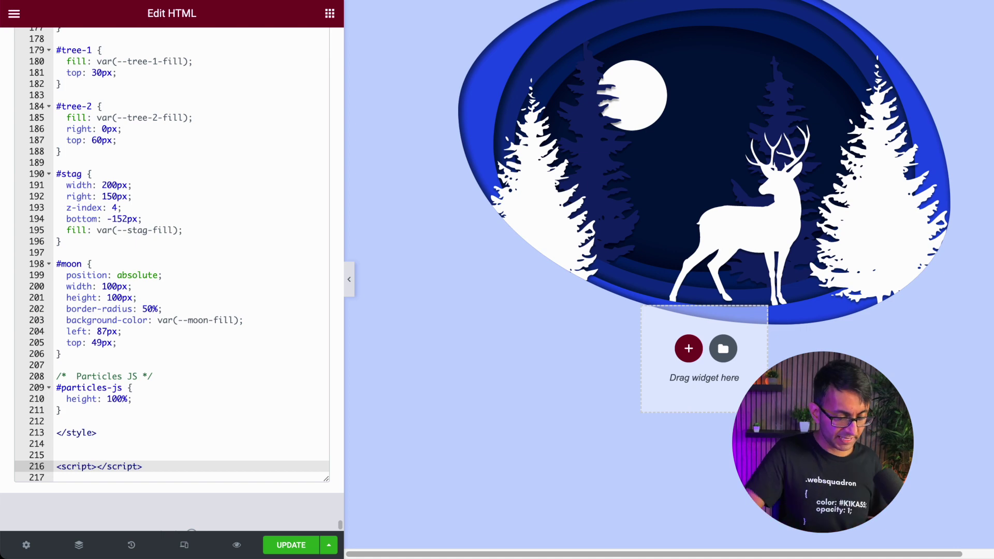
{"action": "key", "text": "Return"}
{"action": "key", "text": "Return"}
{"action": "key", "text": "Return"}
{"action": "key", "text": "Return"}
{"action": "key", "text": "Return"}
{"action": "key", "text": "Up"}
{"action": "key", "text": "Up"}
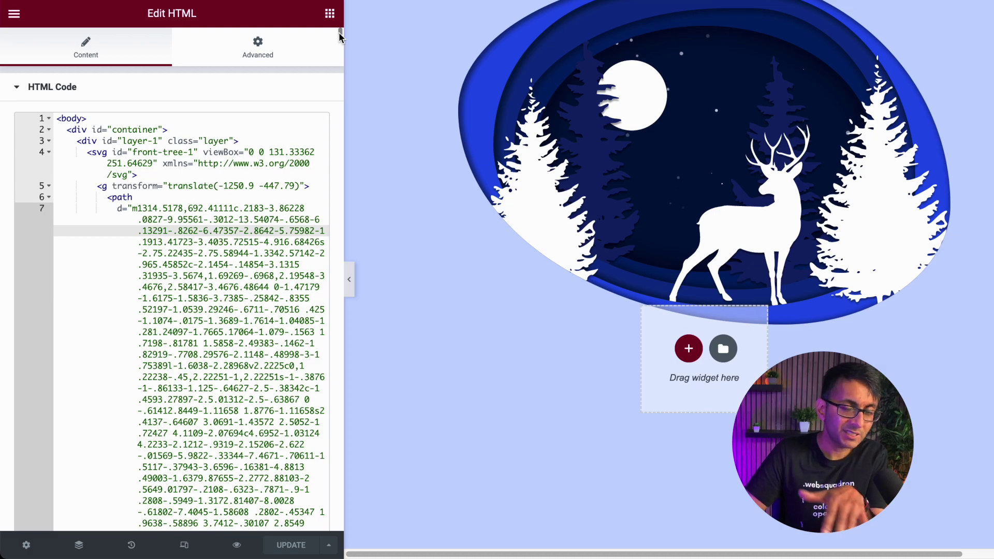
{"action": "left_click_drag", "start_coordinate": [339, 32], "coordinate": [352, 463]}
- Insert a <script> tag after the last closing div before </body> and start a src="" attribute
{"action": "left_click", "coordinate": [119, 257]}
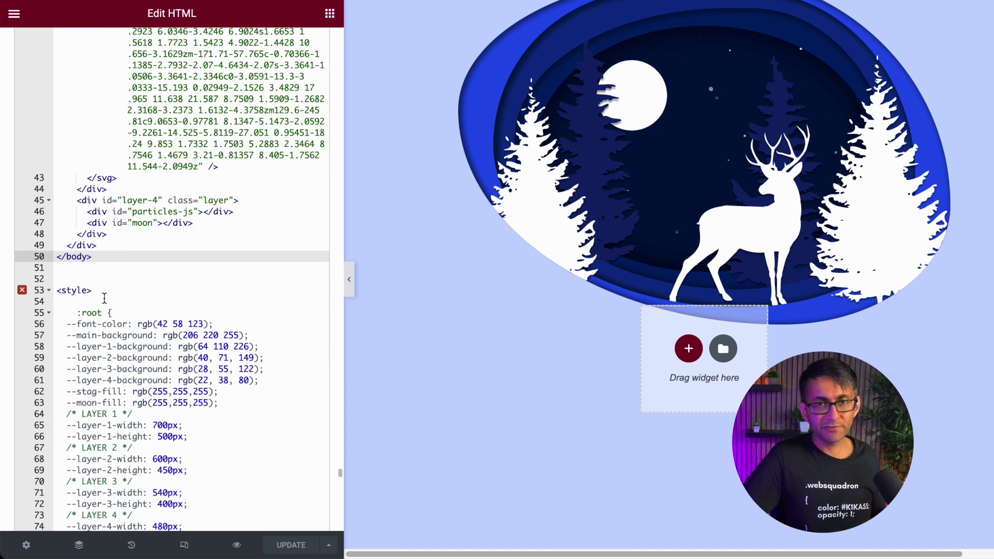
{"action": "left_click", "coordinate": [108, 247]}
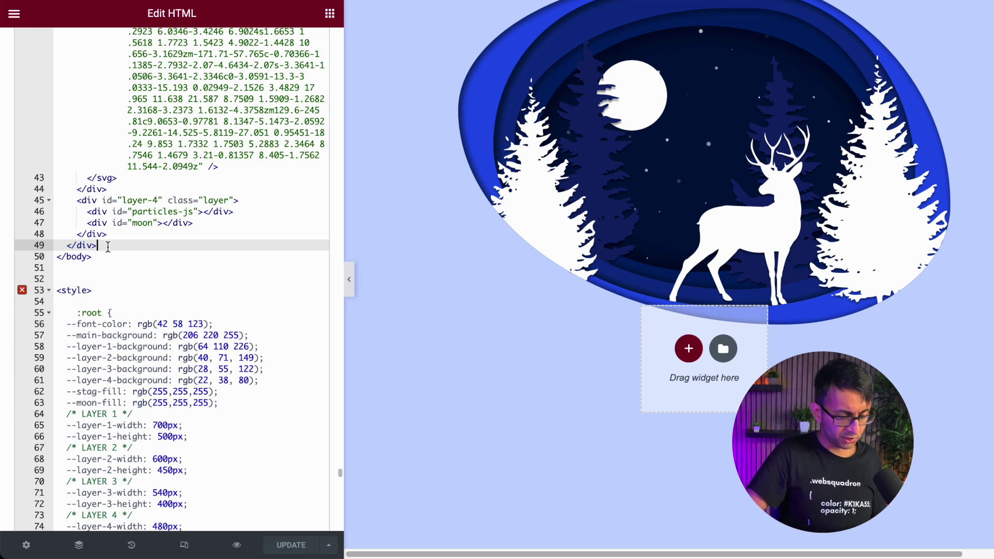
{"action": "key", "text": "Return"}
{"action": "key", "text": "Return"}
{"action": "key", "text": "Return"}
{"action": "key", "text": "Return"}
{"action": "key", "text": "Return"}
{"action": "key", "text": "Return"}
{"action": "key", "text": "Up"}
{"action": "key", "text": "Up"}
{"action": "key", "text": "Up"}
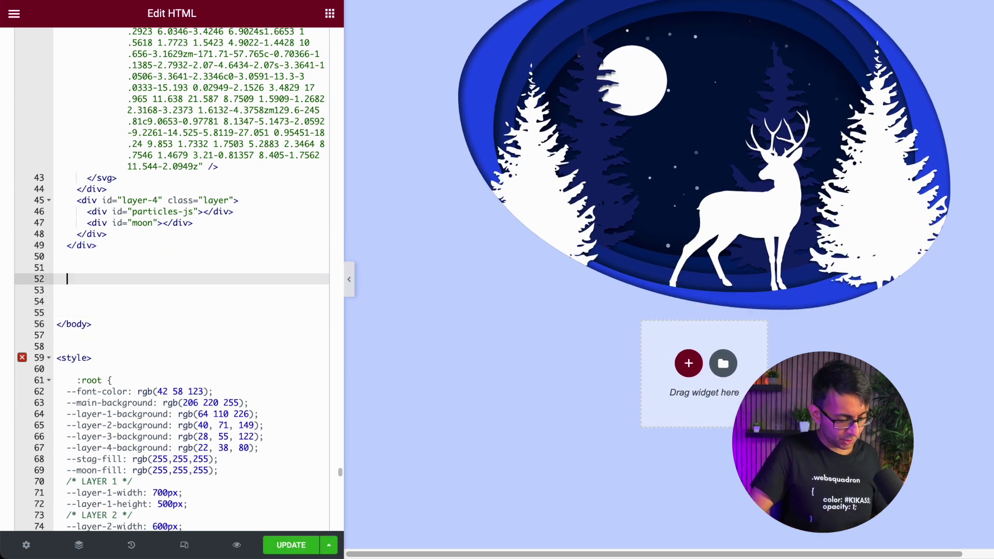
{"action": "type", "text": "<script"}
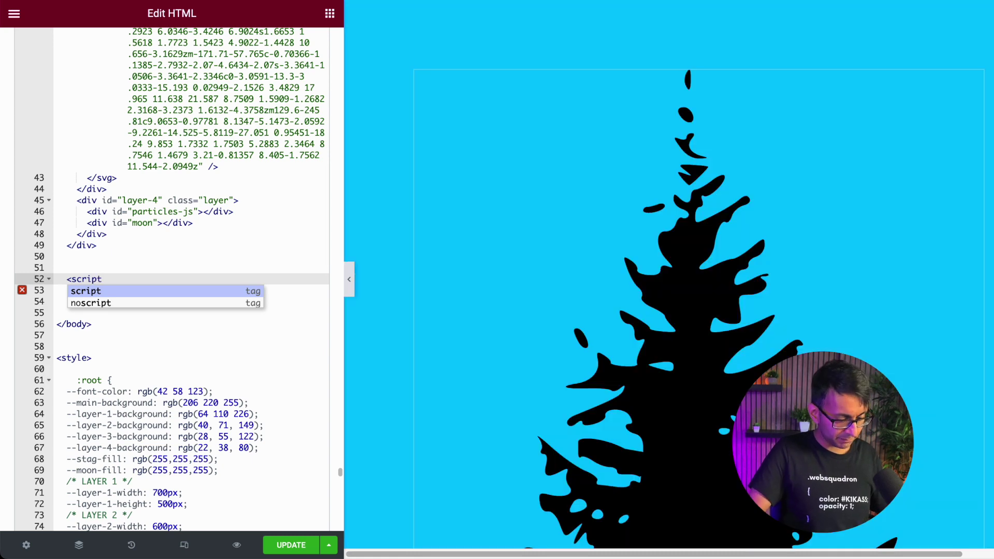
{"action": "type", "text": "></script>"}
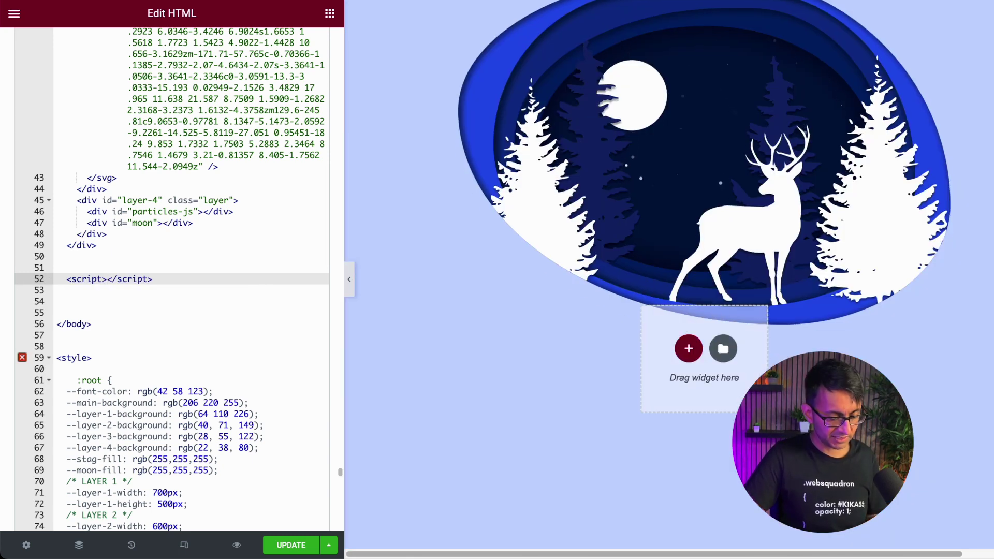
{"action": "left_click", "coordinate": [103, 280]}
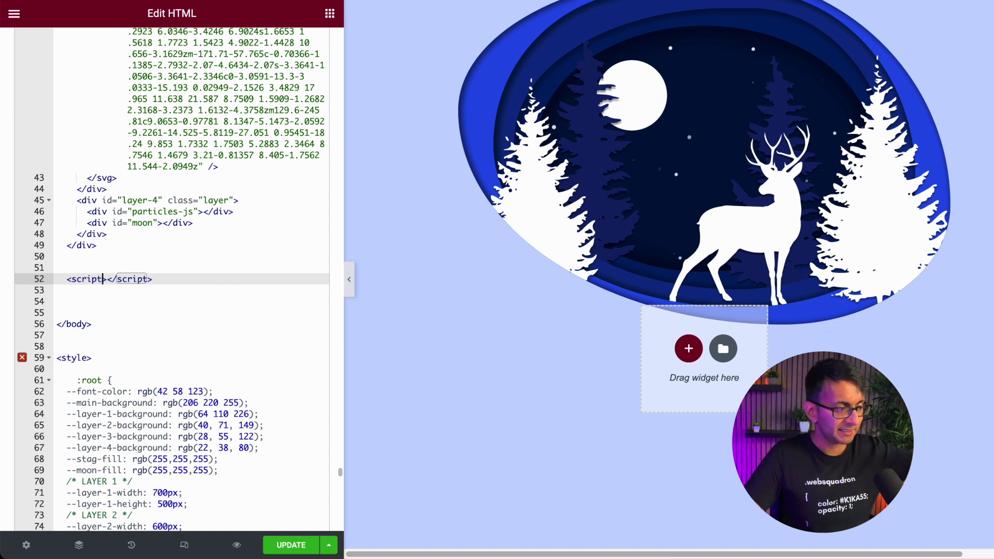
{"action": "type", "text": "src"}
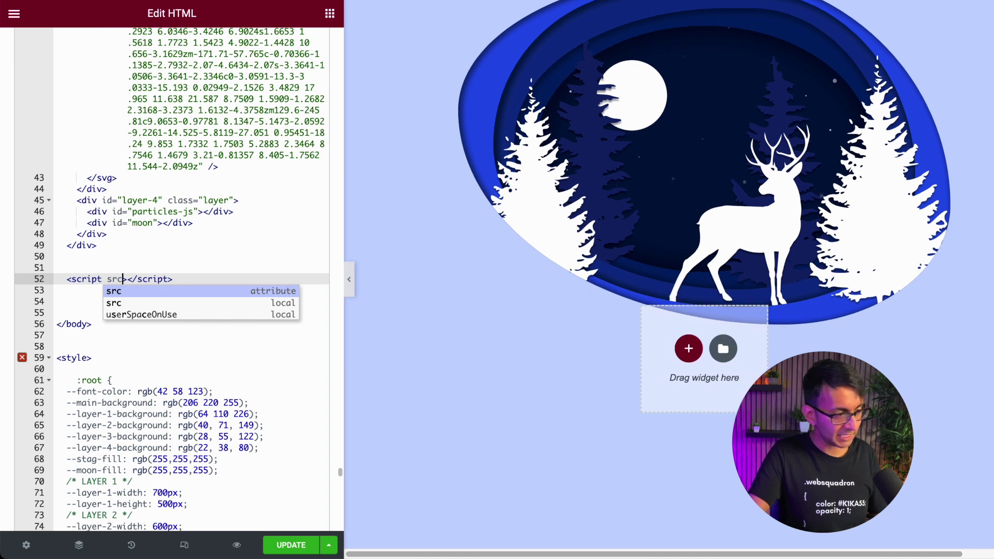
{"action": "type", "text": "=\""}
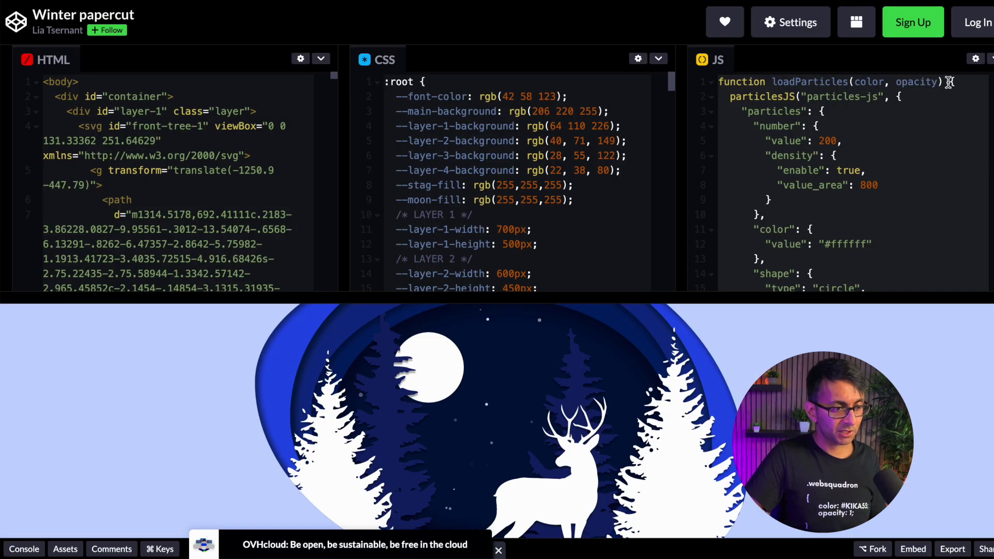
- Copy the first external script URL, particles.js, from the pen's JS settings
{"action": "left_click", "coordinate": [976, 59]}
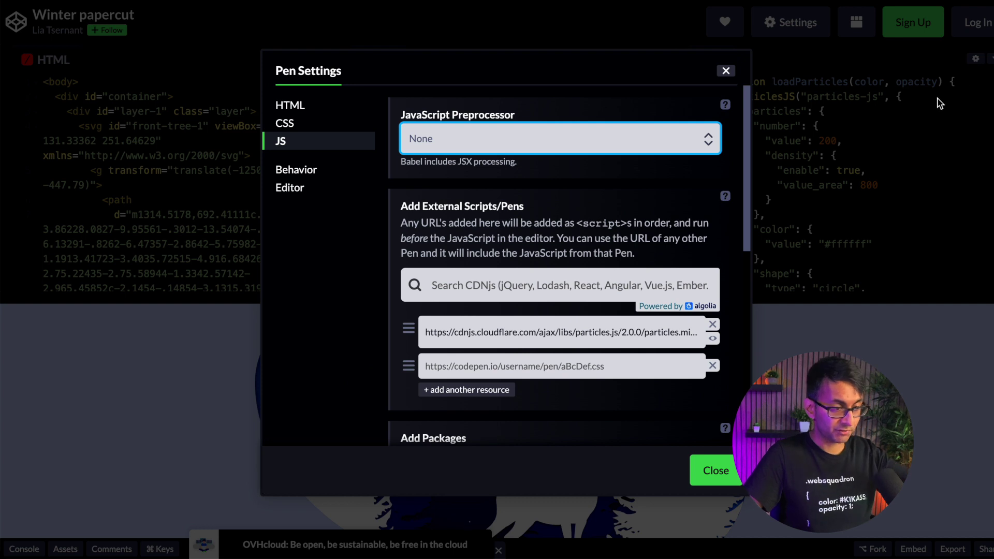
{"action": "left_click", "coordinate": [497, 331]}
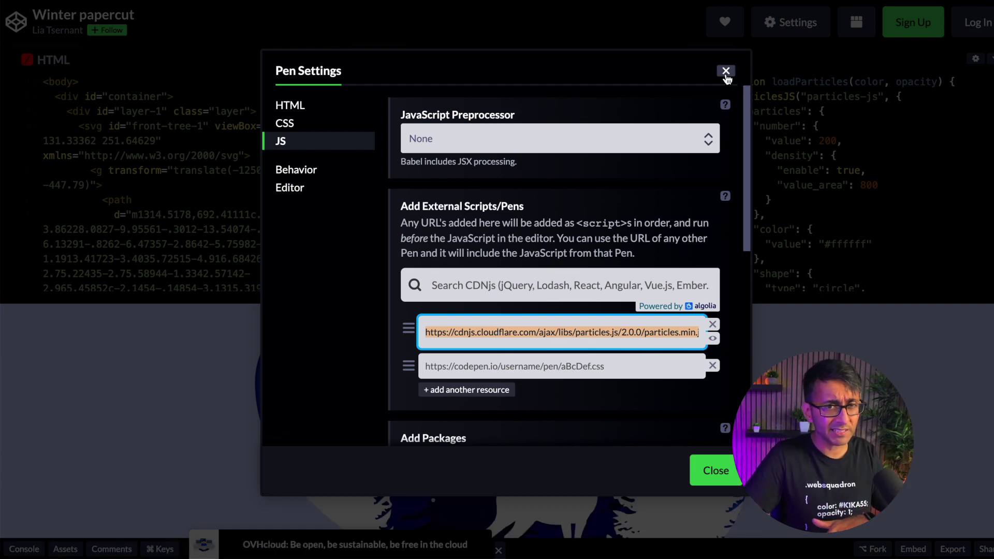
{"action": "left_click", "coordinate": [726, 71]}
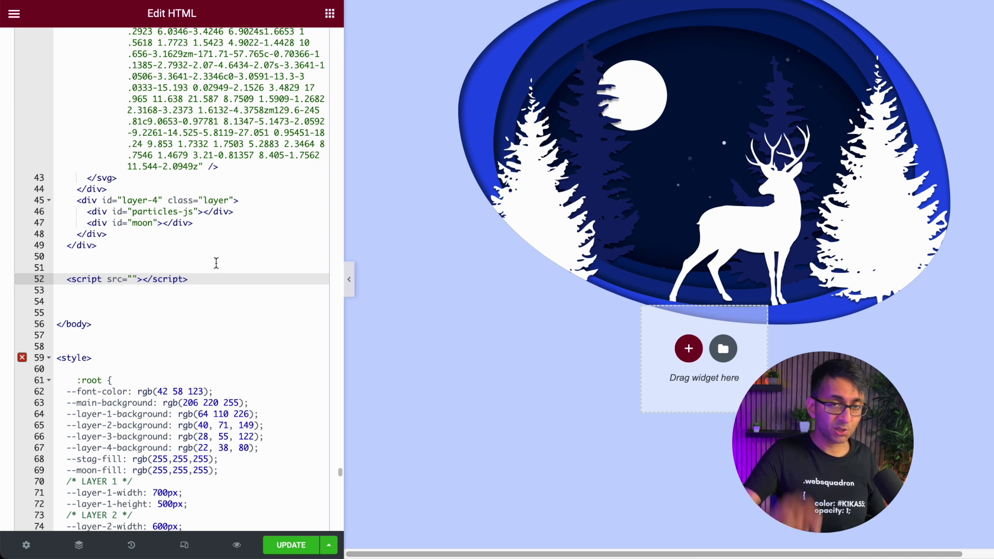
- Paste the particles.js 2.0.0 CDN URL into the script's src and Update the page
{"action": "type", "text": "https://cdnjs.cloudflare.com/ajax/libs/particles.js/2.0.0/particles.min.js"}
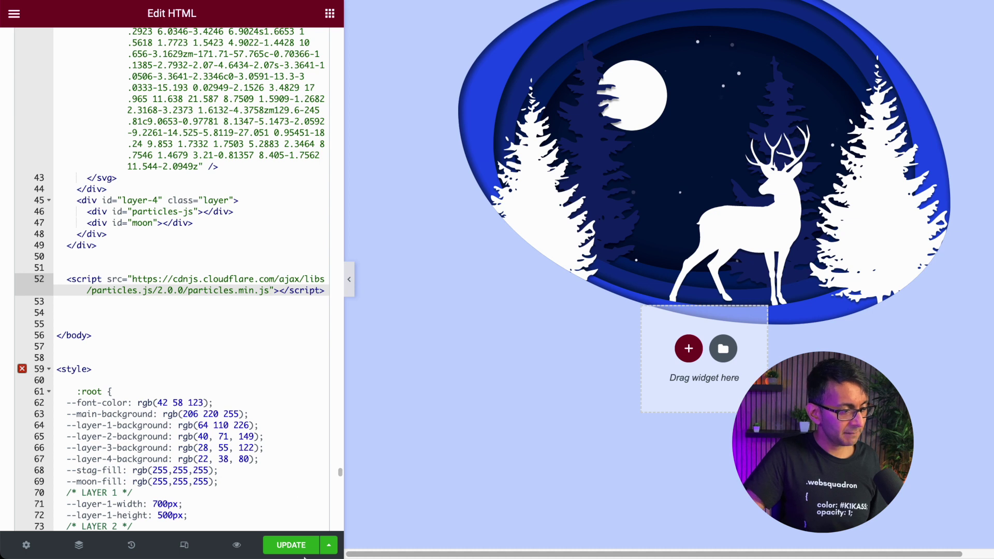
{"action": "left_click", "coordinate": [294, 545]}
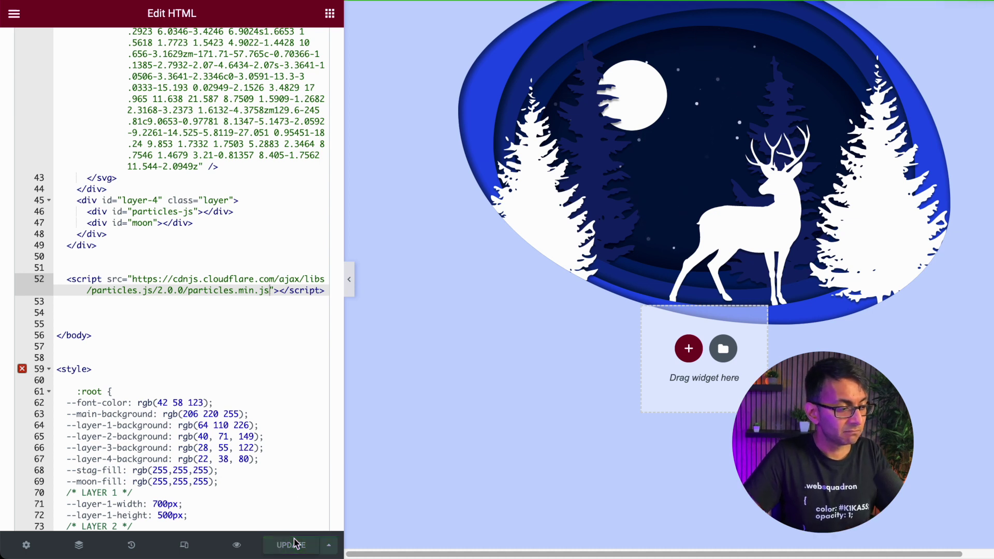